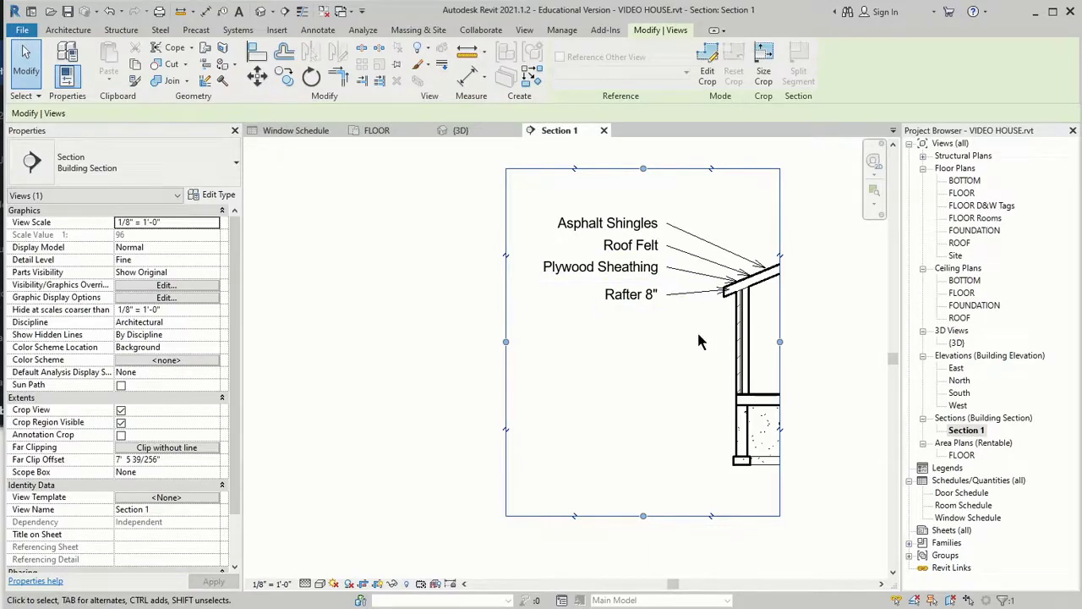
Delete the existing Section 1 view and open the FLOOR floor plan
{"action": "right_click", "coordinate": [965, 431]}
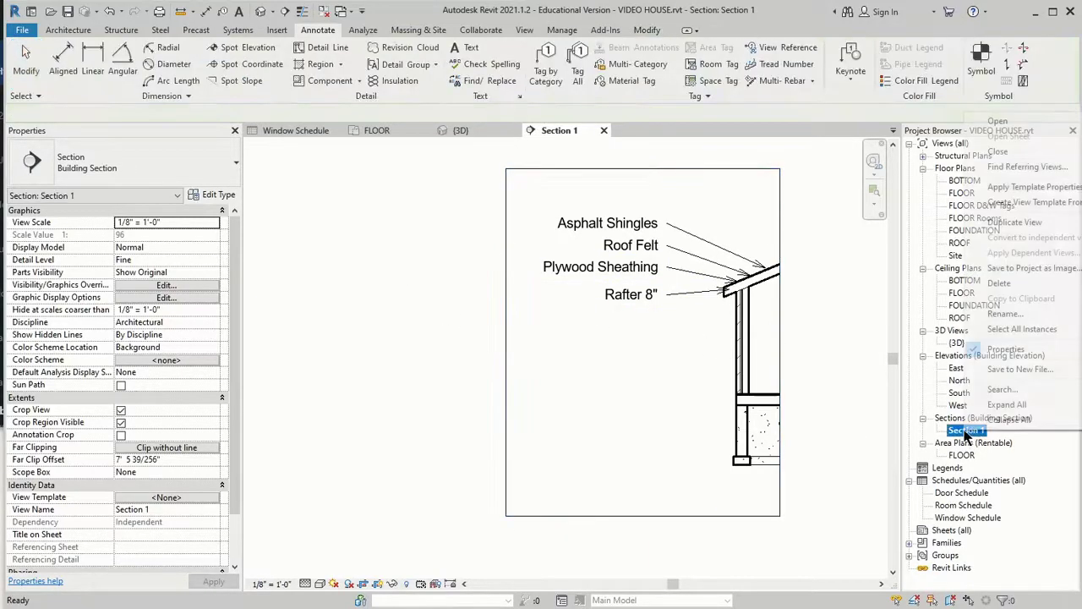
{"action": "left_click", "coordinate": [1013, 291]}
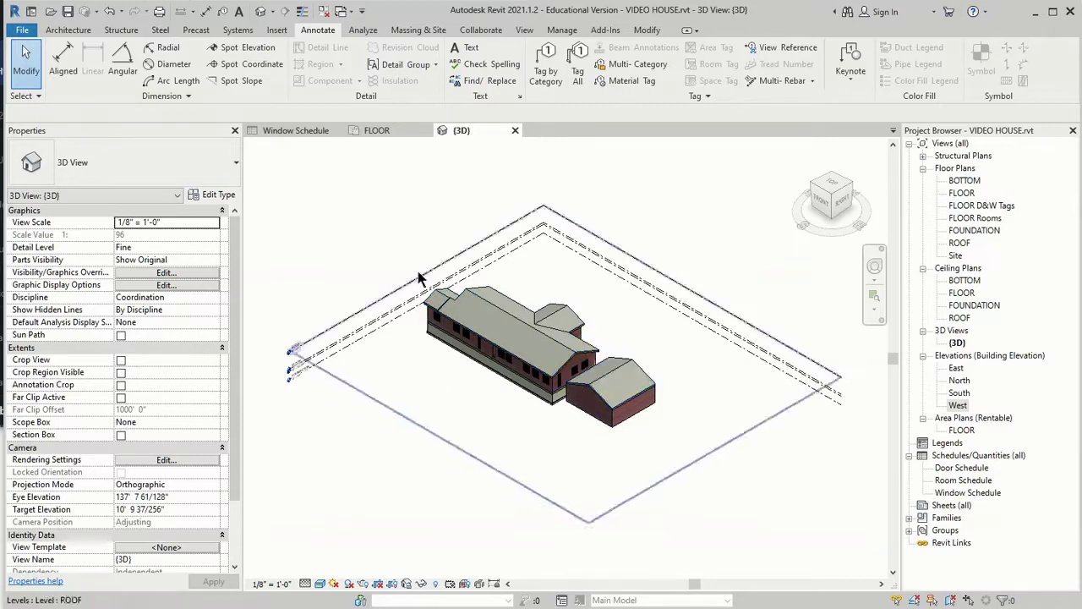
{"action": "left_click", "coordinate": [401, 135]}
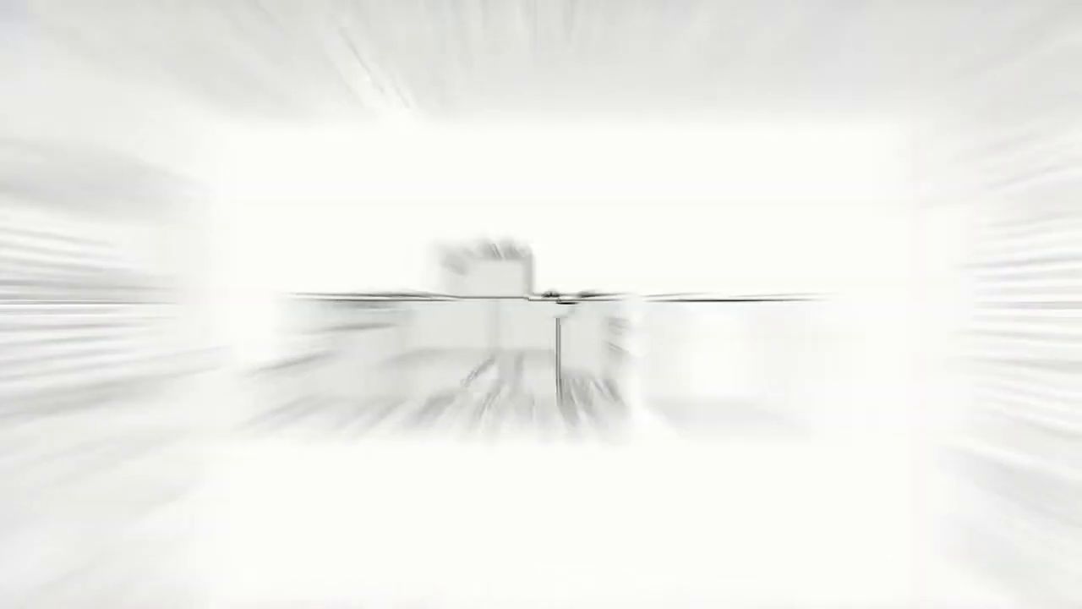
Draw a short vertical building section through the house's upper exterior wall near its right corner, running from outside into the room
{"action": "left_click", "coordinate": [525, 30]}
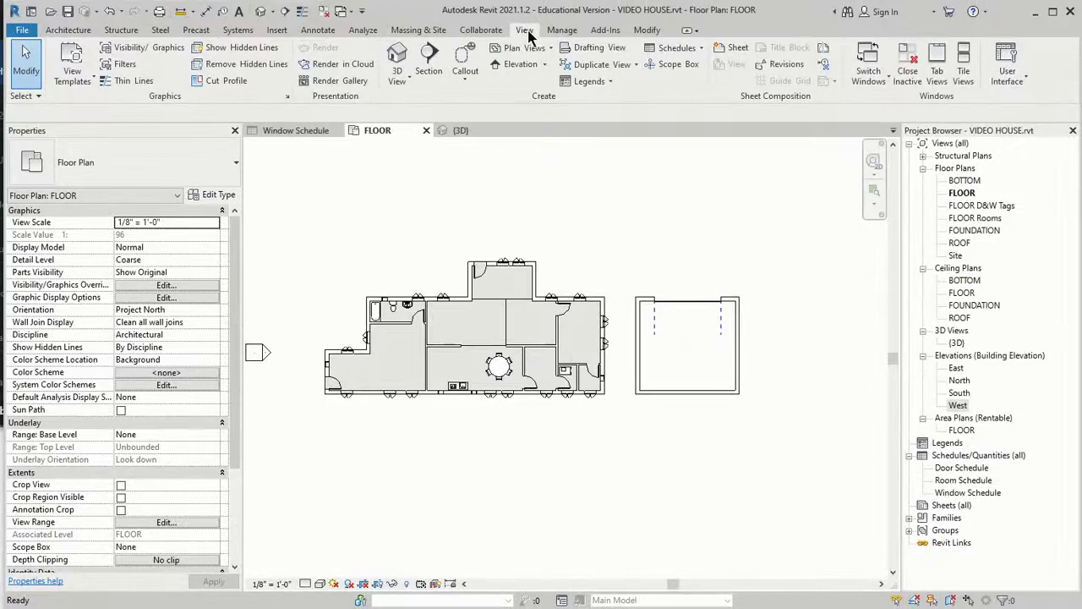
{"action": "left_click", "coordinate": [429, 54]}
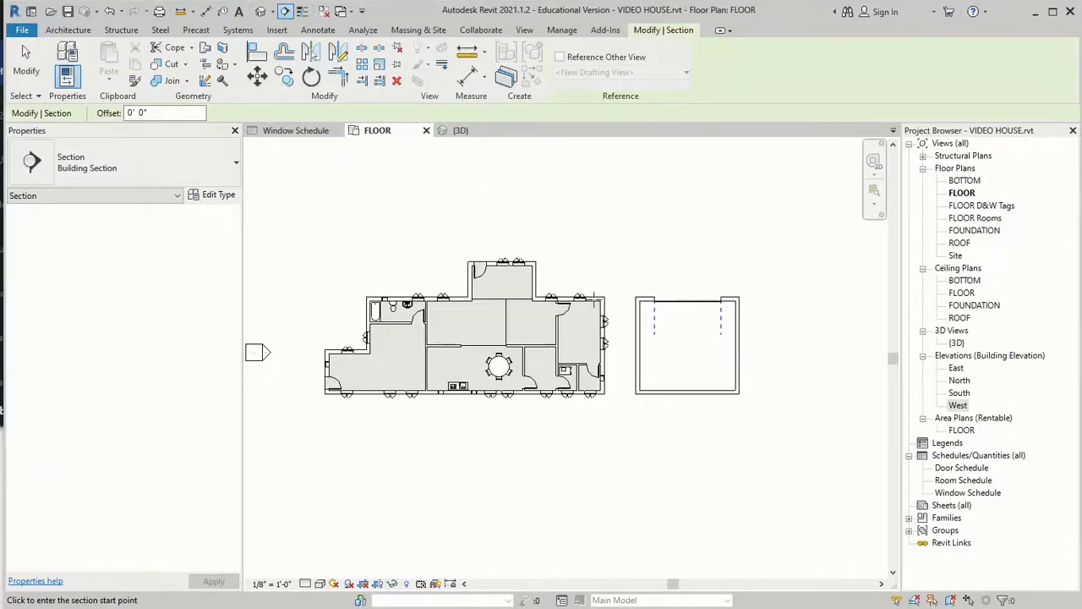
{"action": "scroll", "coordinate": [593, 294], "scroll_direction": "up", "scroll_amount": 8}
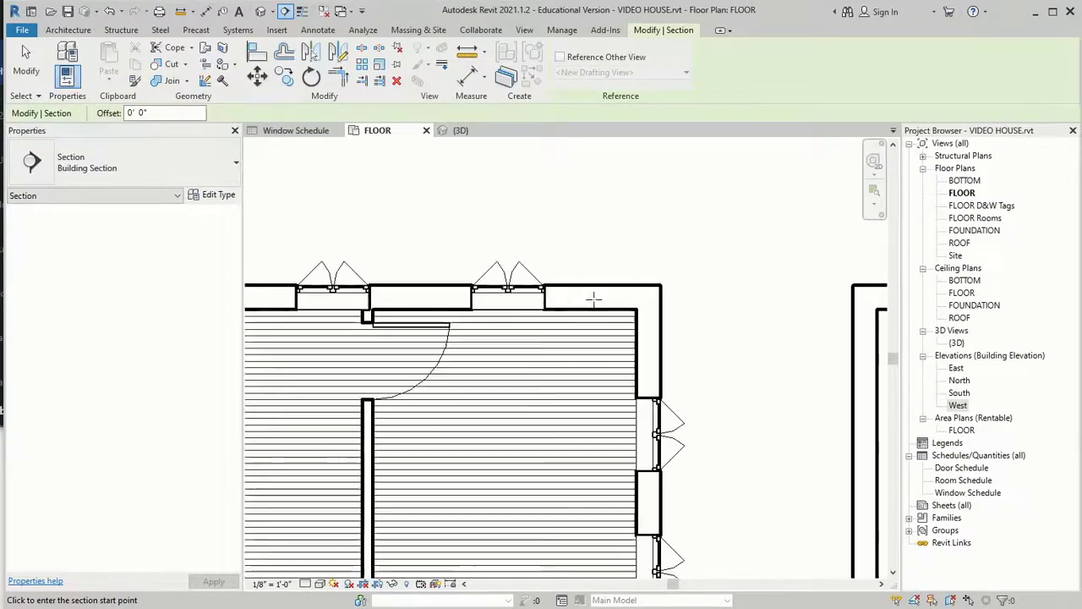
{"action": "scroll", "coordinate": [609, 161], "scroll_direction": "down", "scroll_amount": 3}
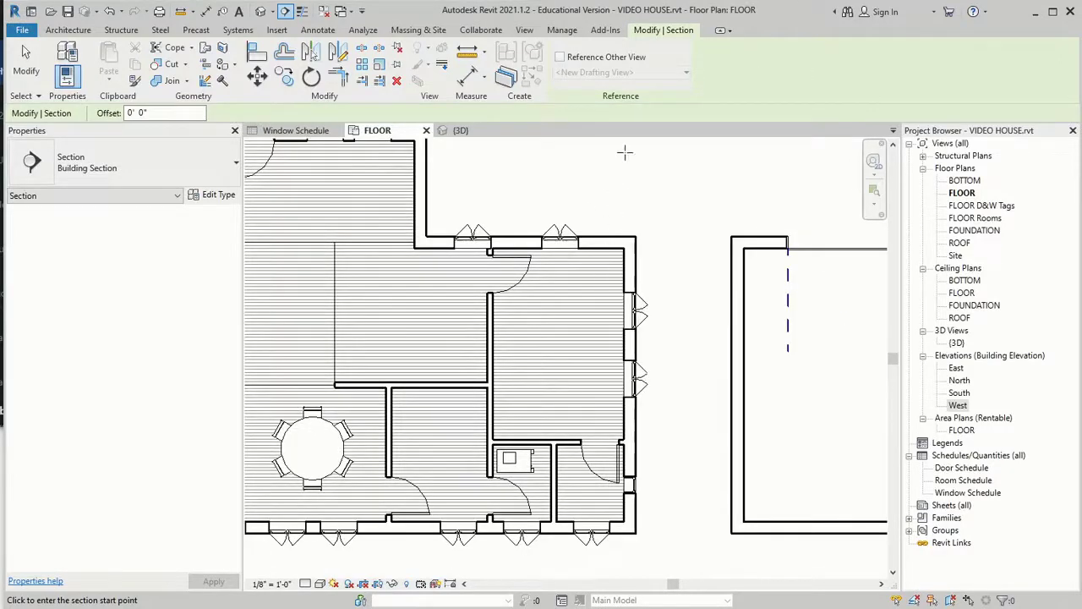
{"action": "middle_click_drag", "start_coordinate": [626, 180], "coordinate": [609, 280]}
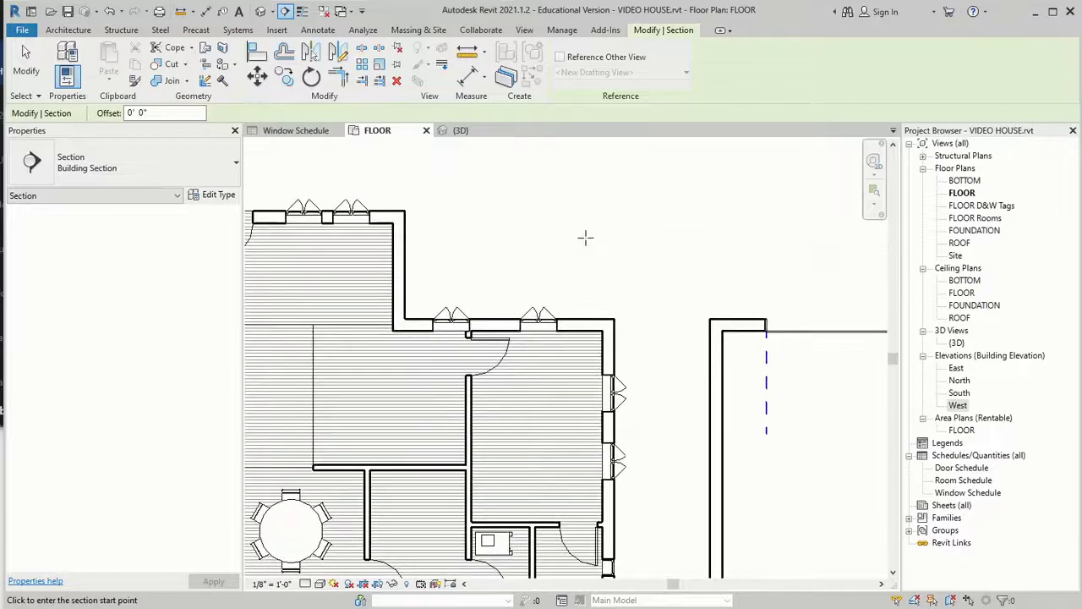
{"action": "left_click", "coordinate": [579, 212]}
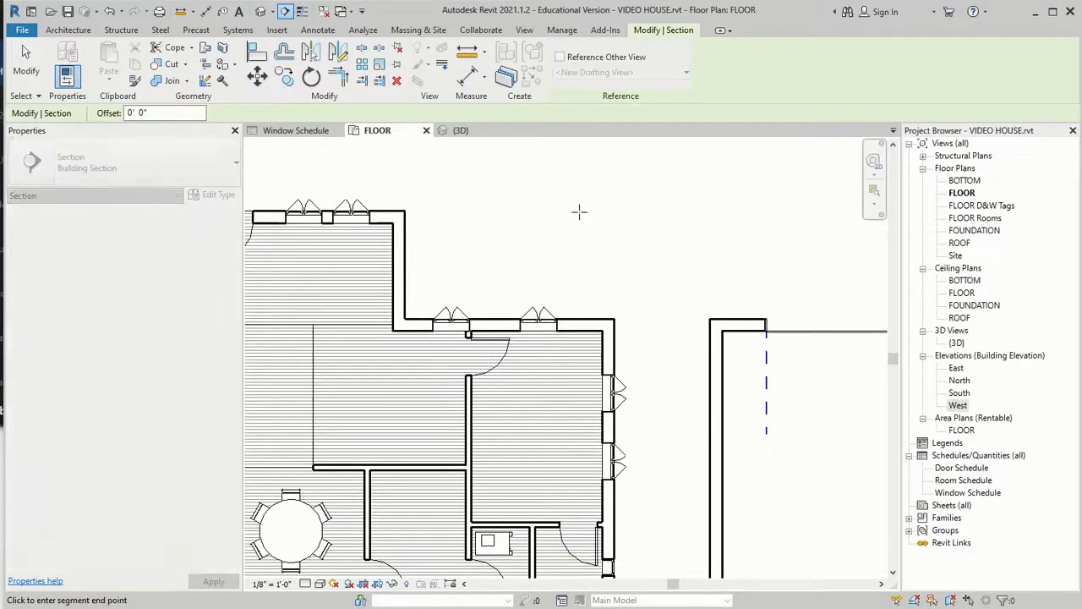
{"action": "left_click", "coordinate": [578, 351]}
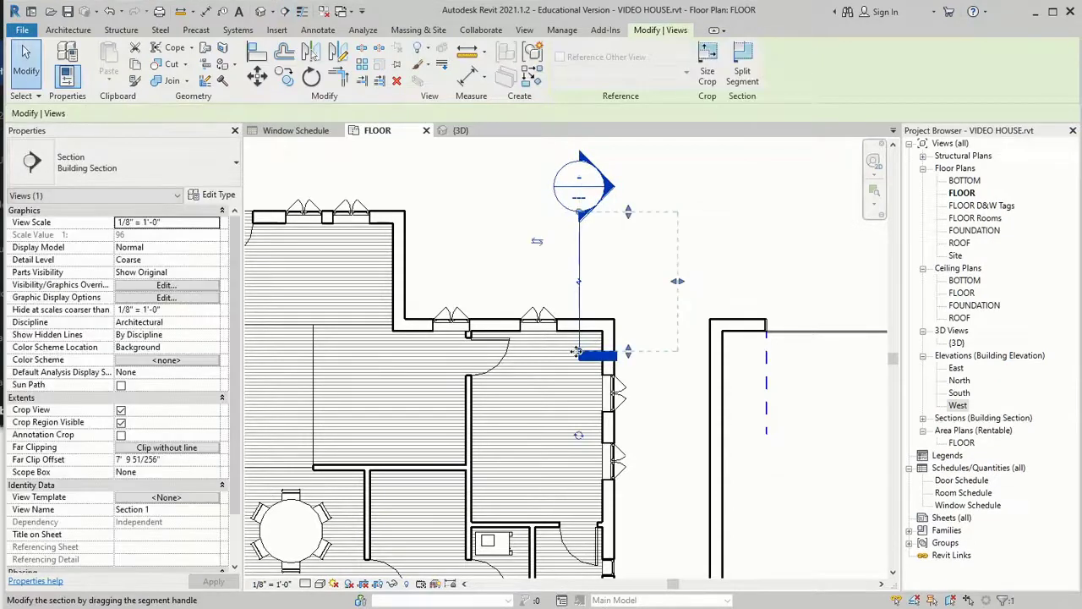
Open the new Section 1 building section view
{"action": "left_click", "coordinate": [923, 419]}
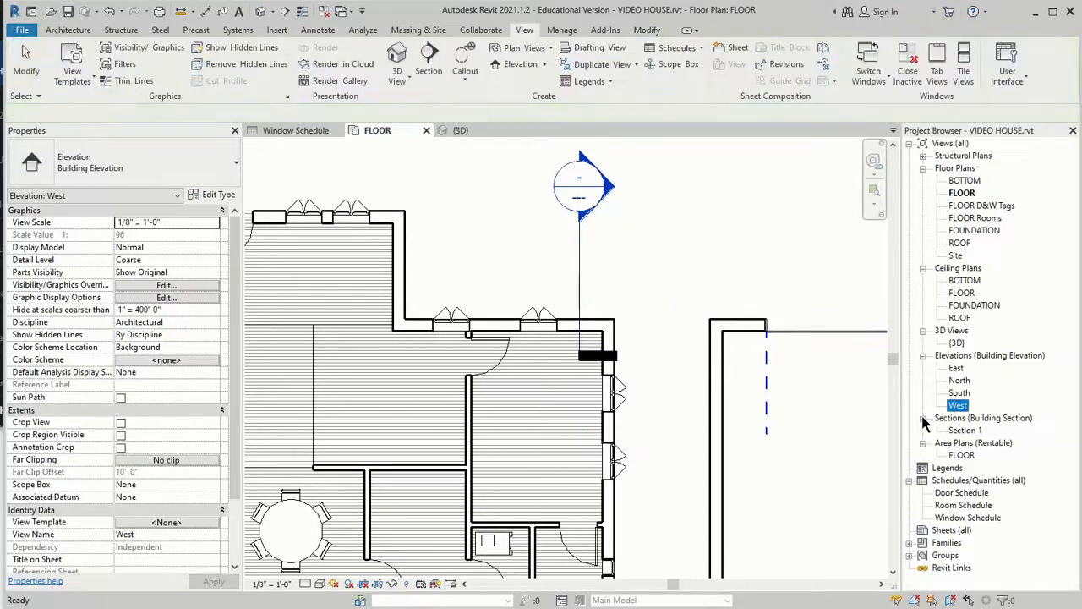
{"action": "left_click", "coordinate": [963, 432]}
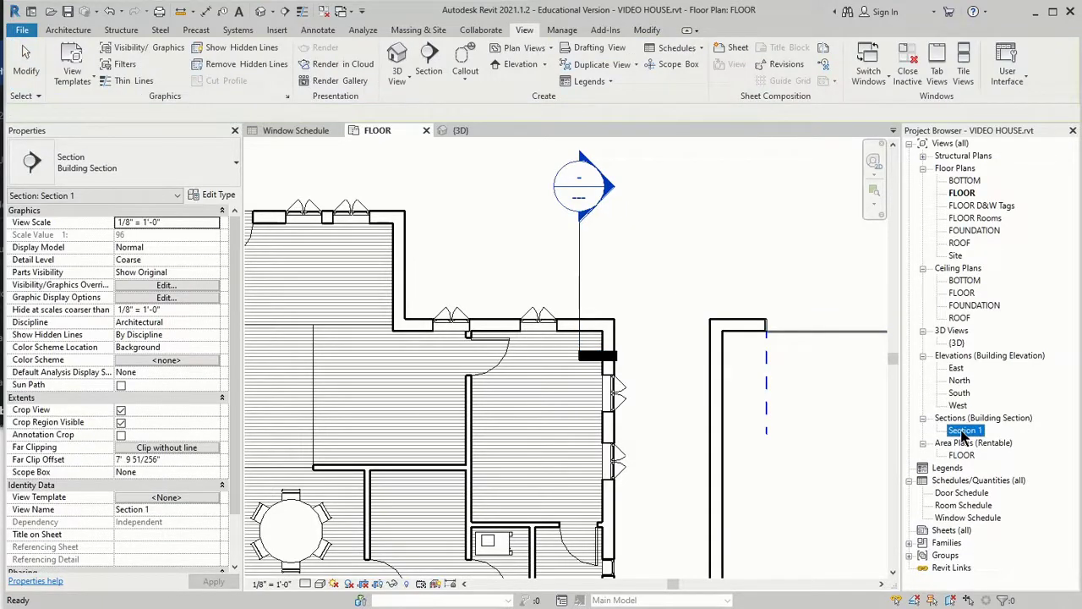
{"action": "double_click", "coordinate": [963, 432]}
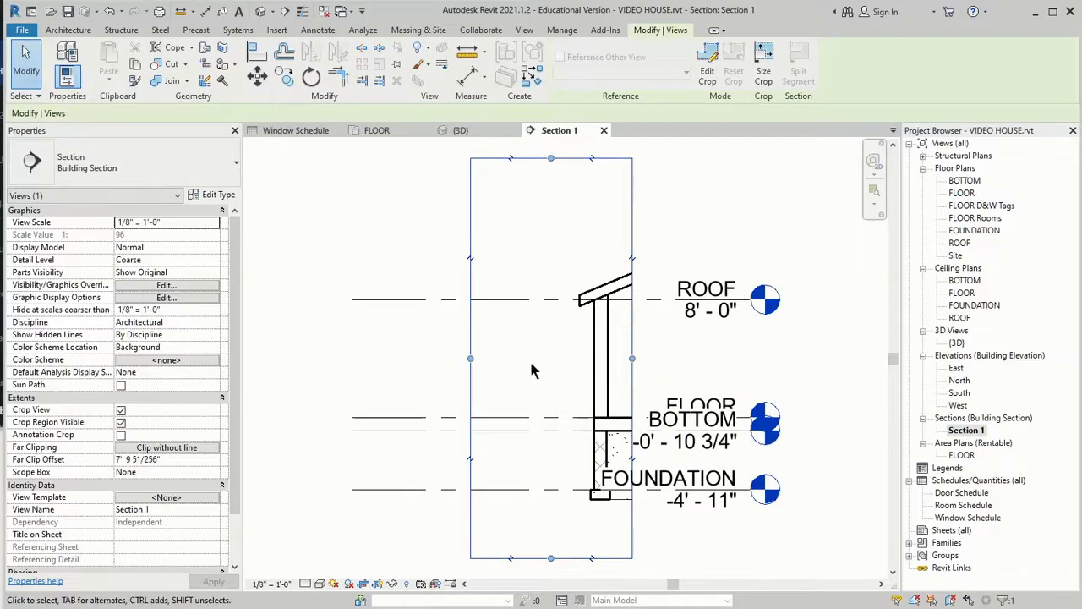
Hide the whole Levels category in the section view and widen the crop region on the exterior side of the wall
{"action": "right_click", "coordinate": [397, 302]}
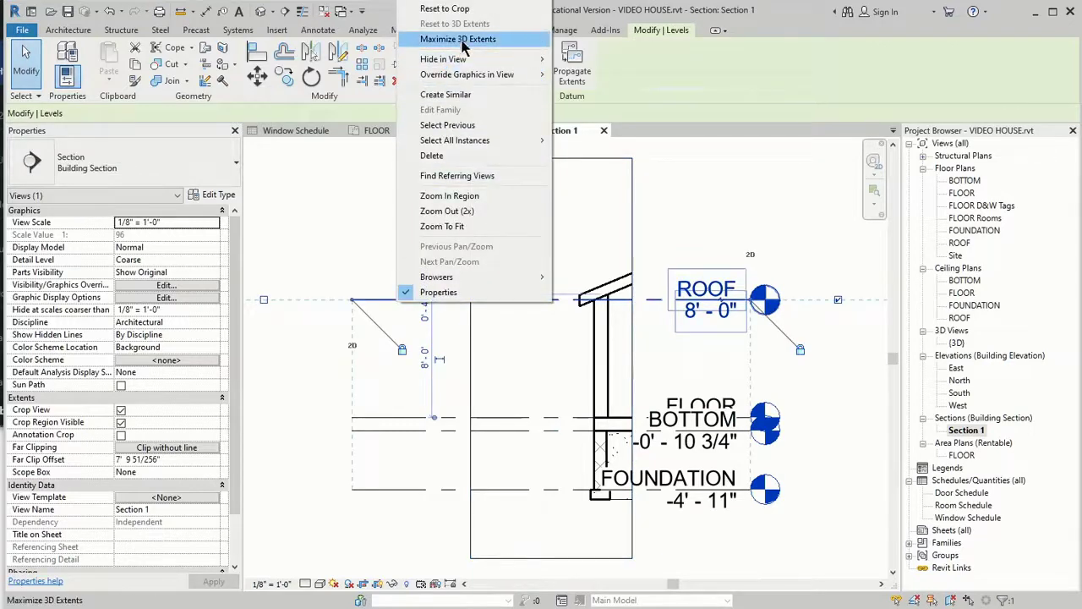
{"action": "mouse_move", "coordinate": [490, 59]}
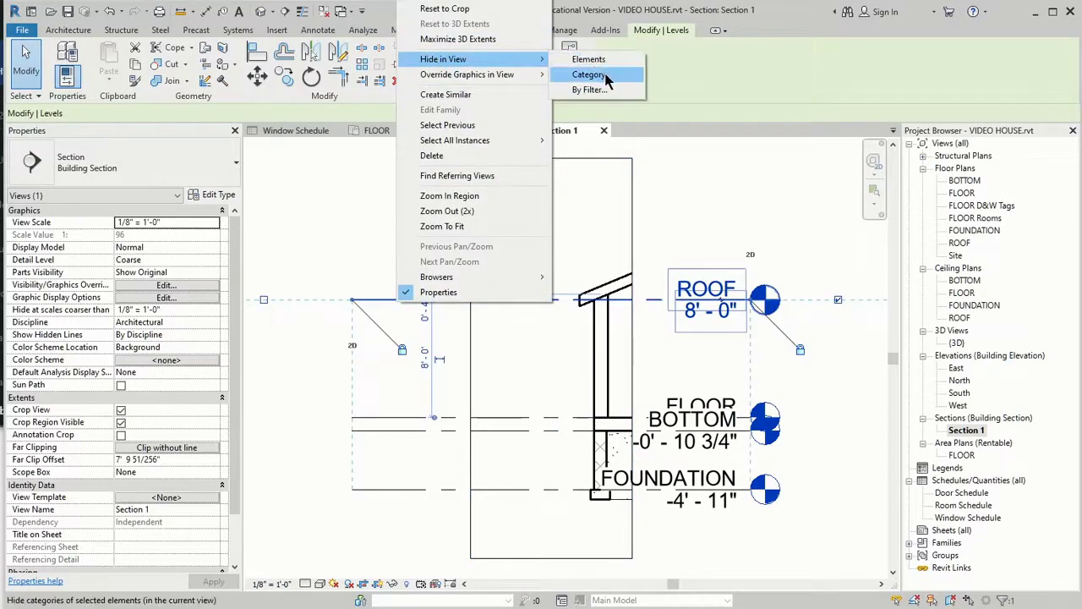
{"action": "left_click", "coordinate": [607, 77]}
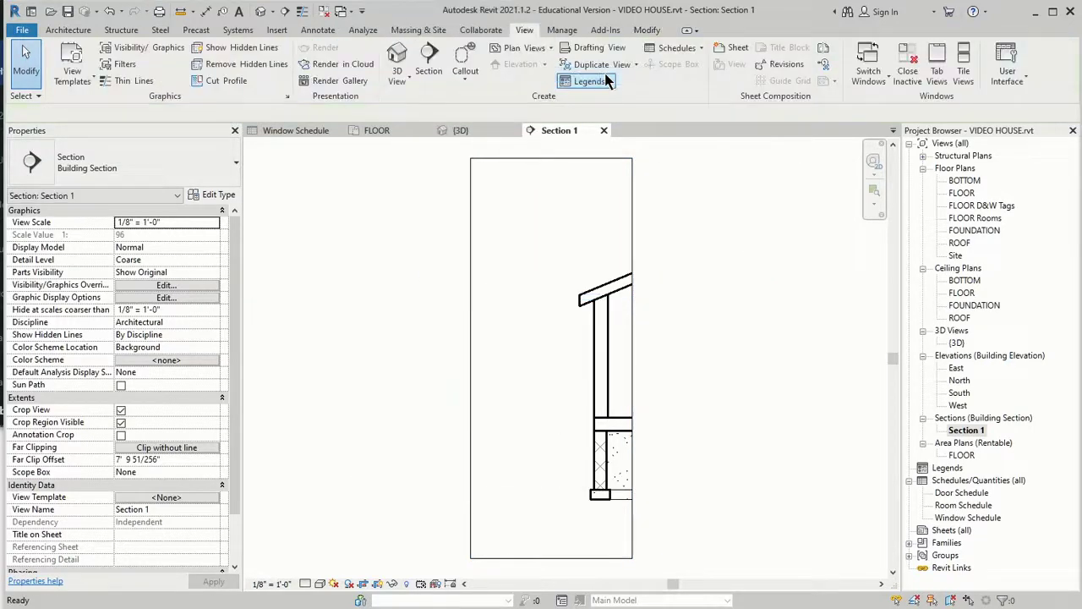
{"action": "left_click", "coordinate": [471, 364]}
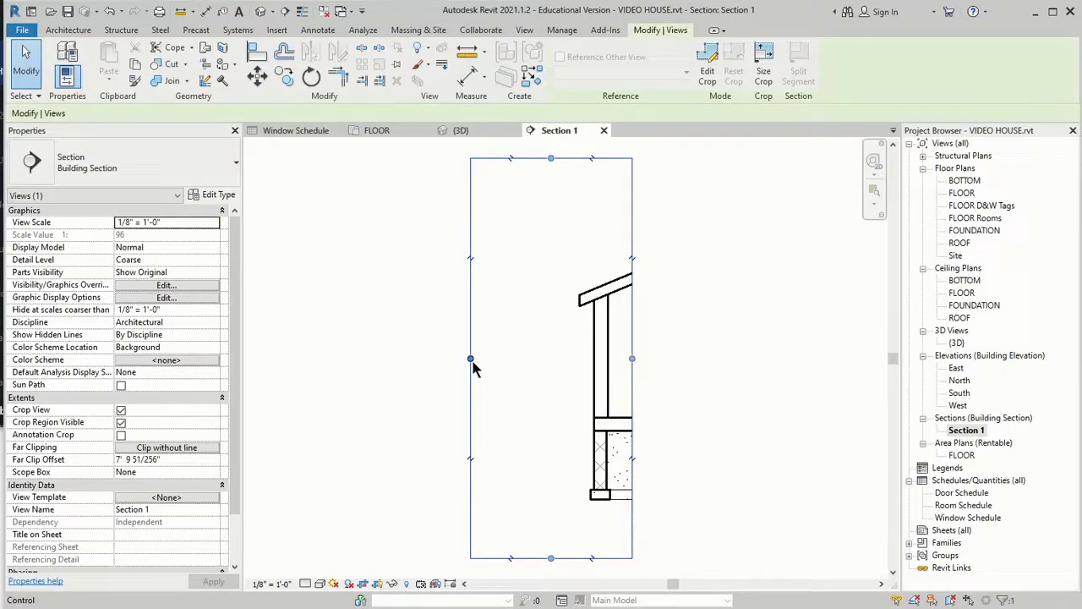
{"action": "left_click_drag", "start_coordinate": [472, 360], "coordinate": [301, 356]}
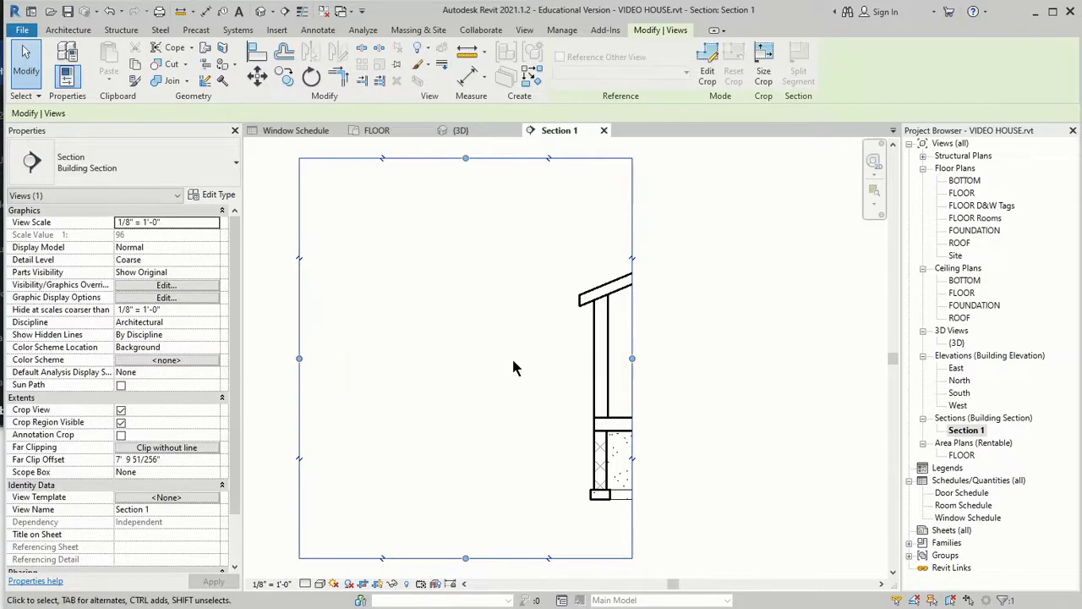
Set the section view's detail level to Fine and its visual style to Hidden Line
{"action": "left_click", "coordinate": [307, 585]}
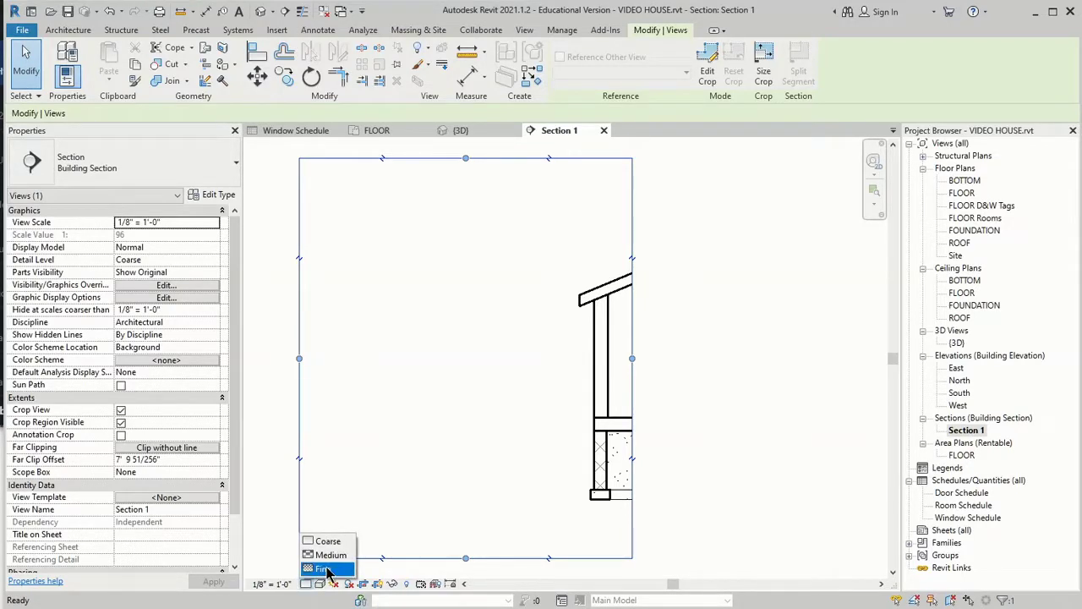
{"action": "left_click", "coordinate": [326, 571]}
{"action": "left_click", "coordinate": [320, 584]}
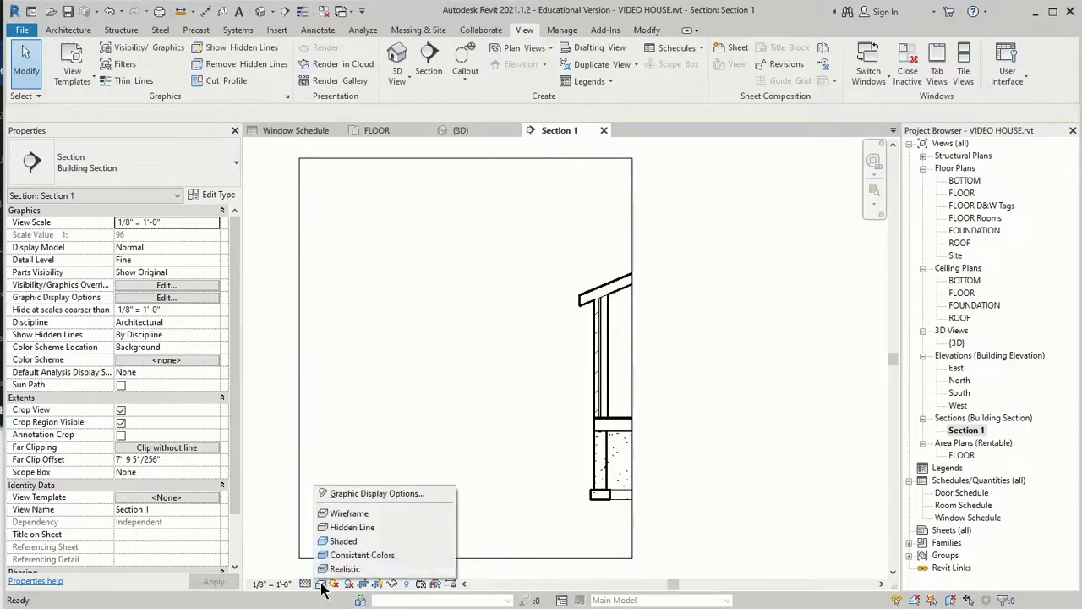
{"action": "left_click", "coordinate": [376, 527]}
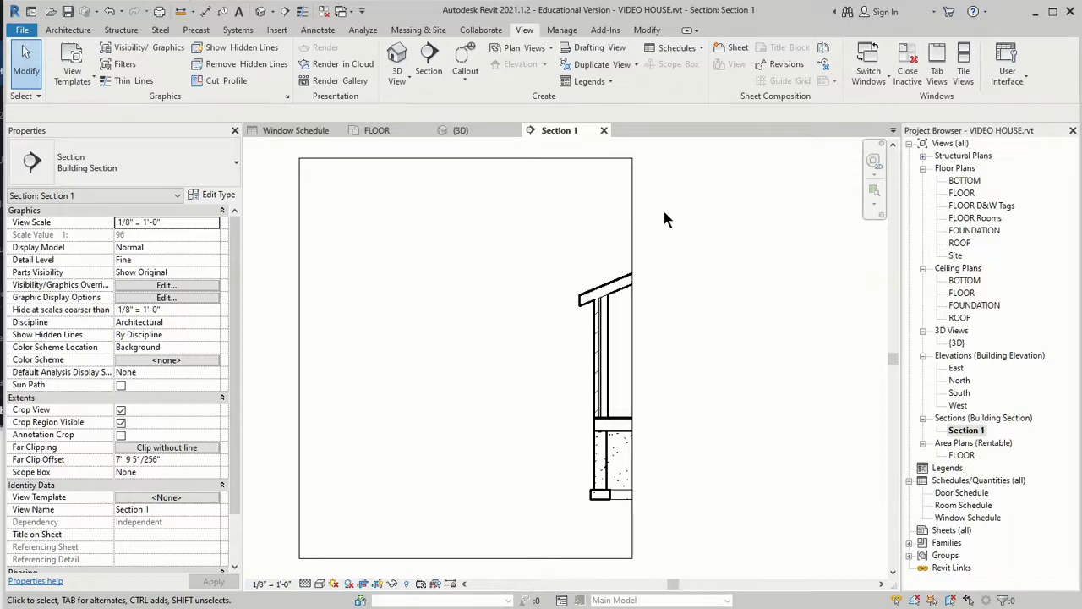
Start a text note with a one-segment leader, placing the arrowhead on the roof's top surface near the crop edge
{"action": "left_click", "coordinate": [593, 298]}
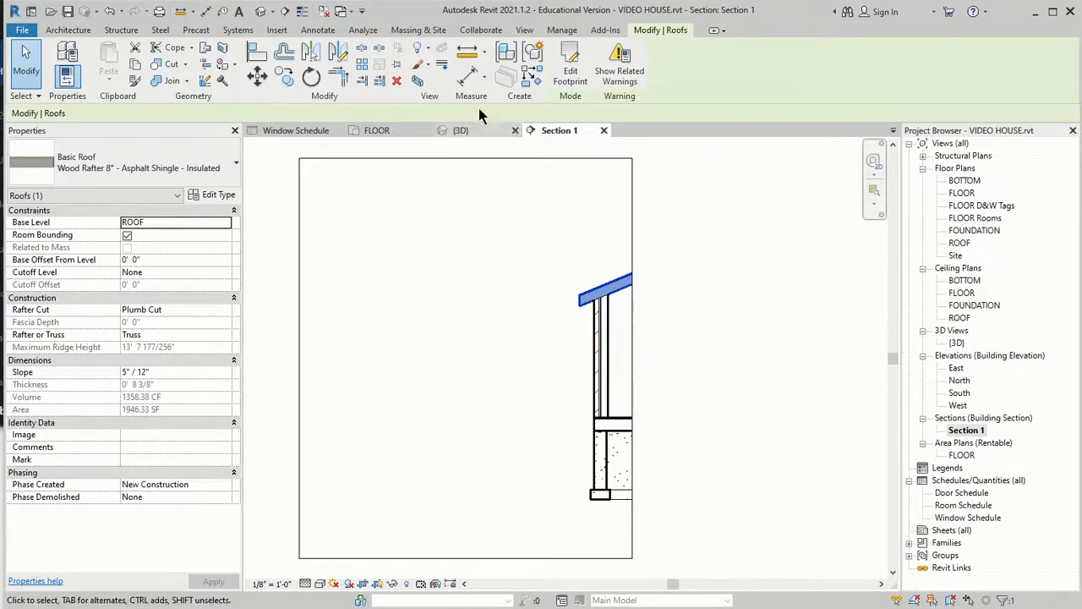
{"action": "left_click", "coordinate": [322, 32]}
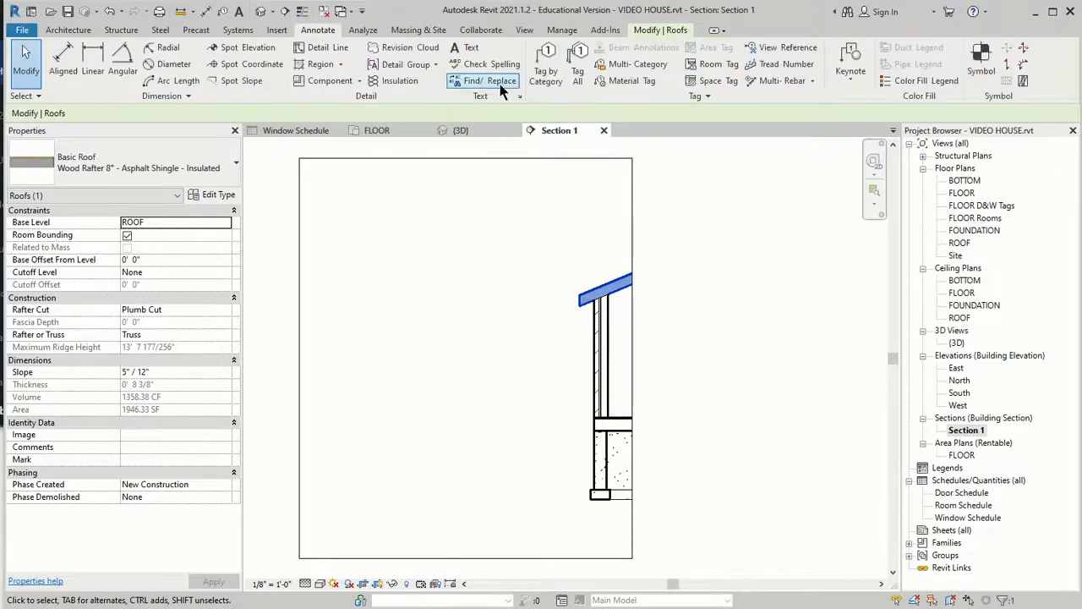
{"action": "left_click", "coordinate": [475, 48]}
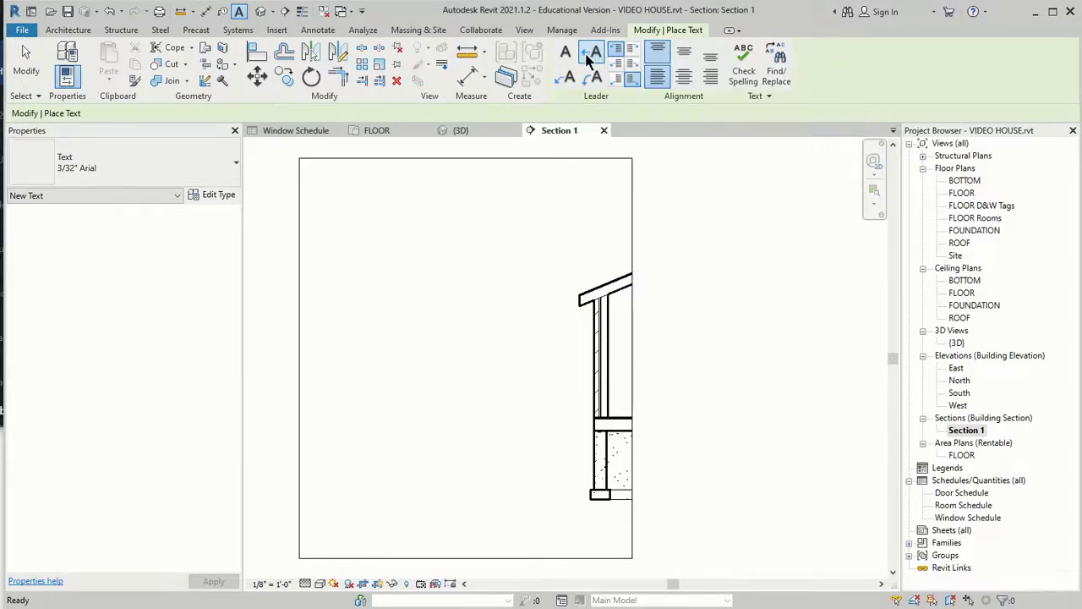
{"action": "left_click", "coordinate": [593, 54]}
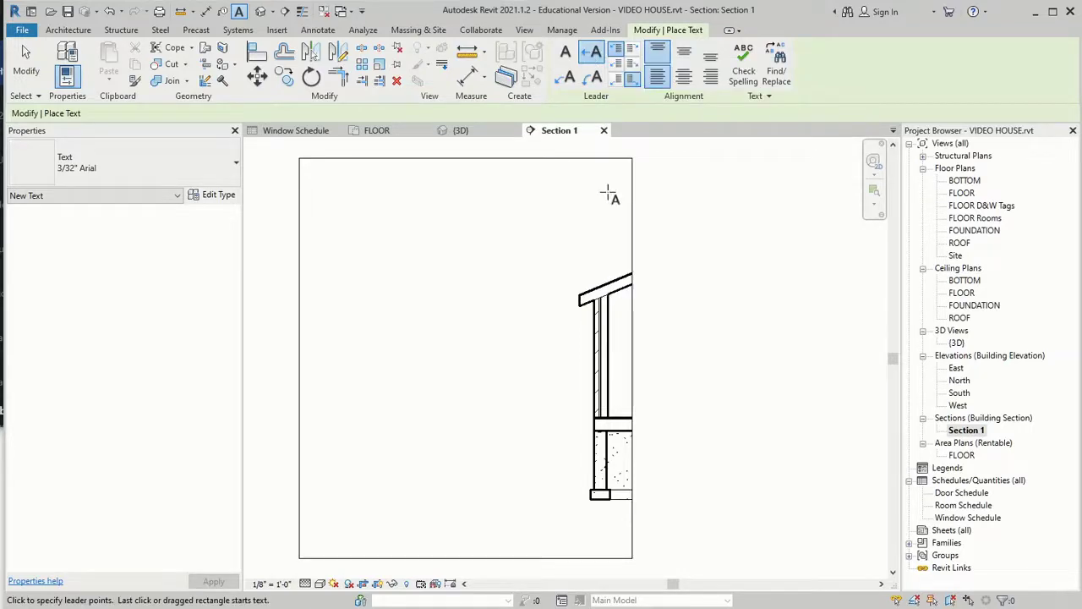
{"action": "left_click", "coordinate": [619, 275]}
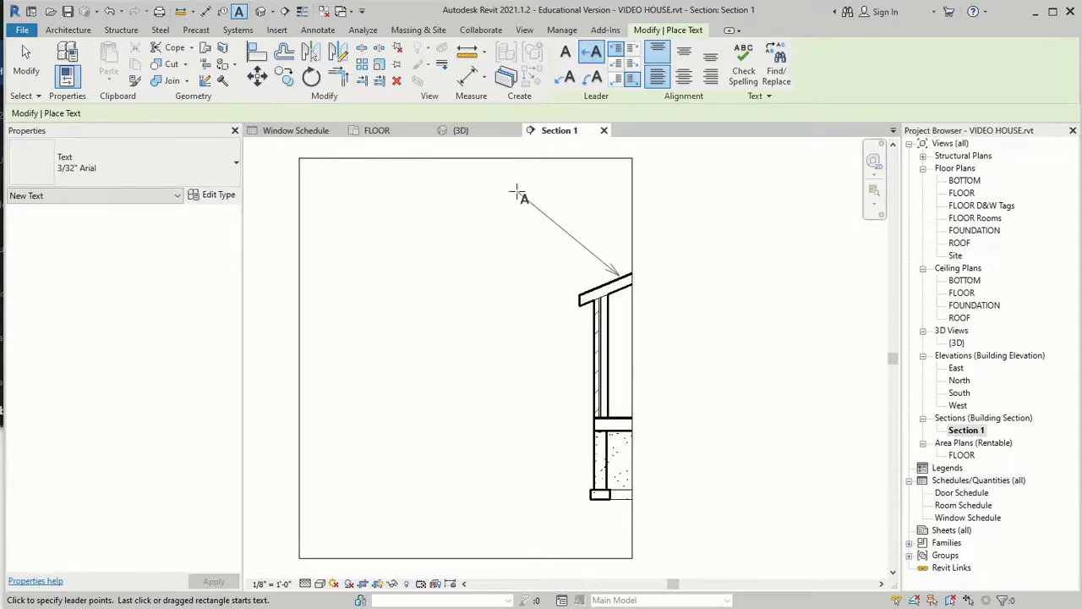
{"action": "left_click", "coordinate": [237, 166]}
{"action": "left_click", "coordinate": [172, 237]}
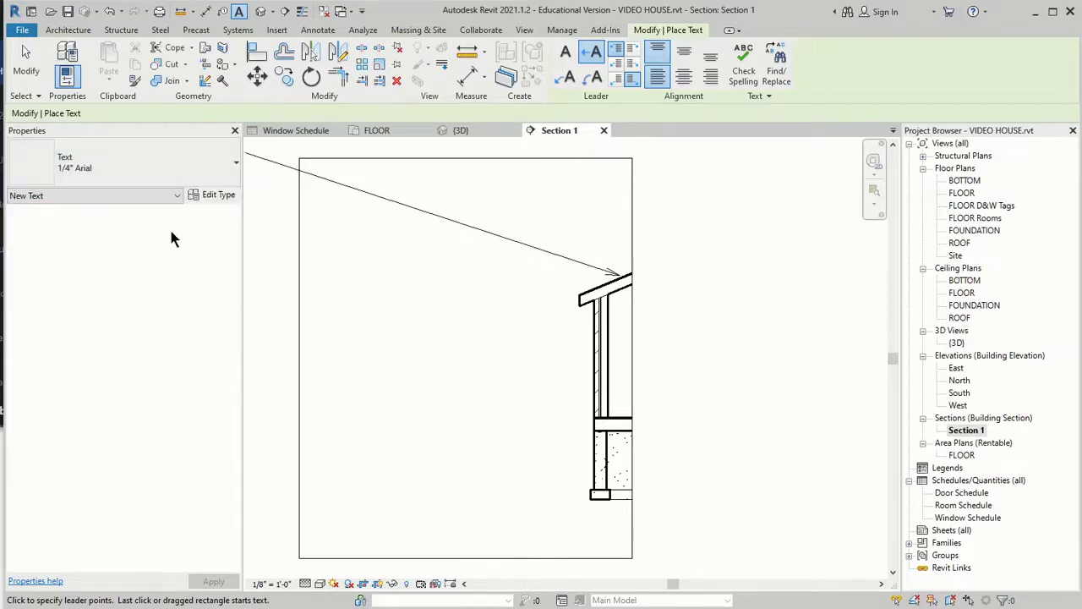
{"action": "left_click", "coordinate": [197, 163]}
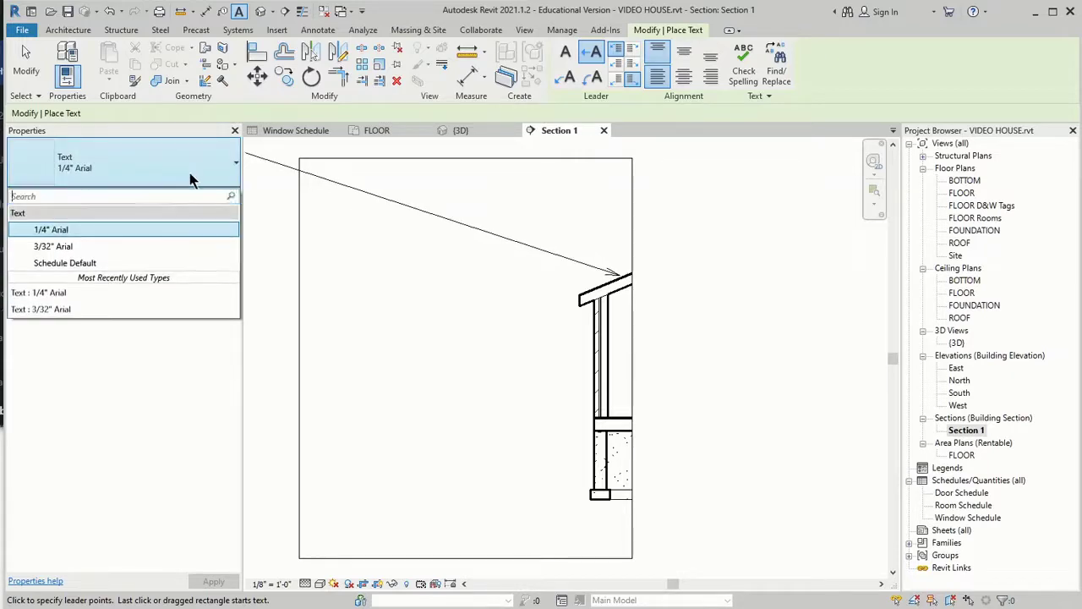
{"action": "left_click", "coordinate": [185, 246]}
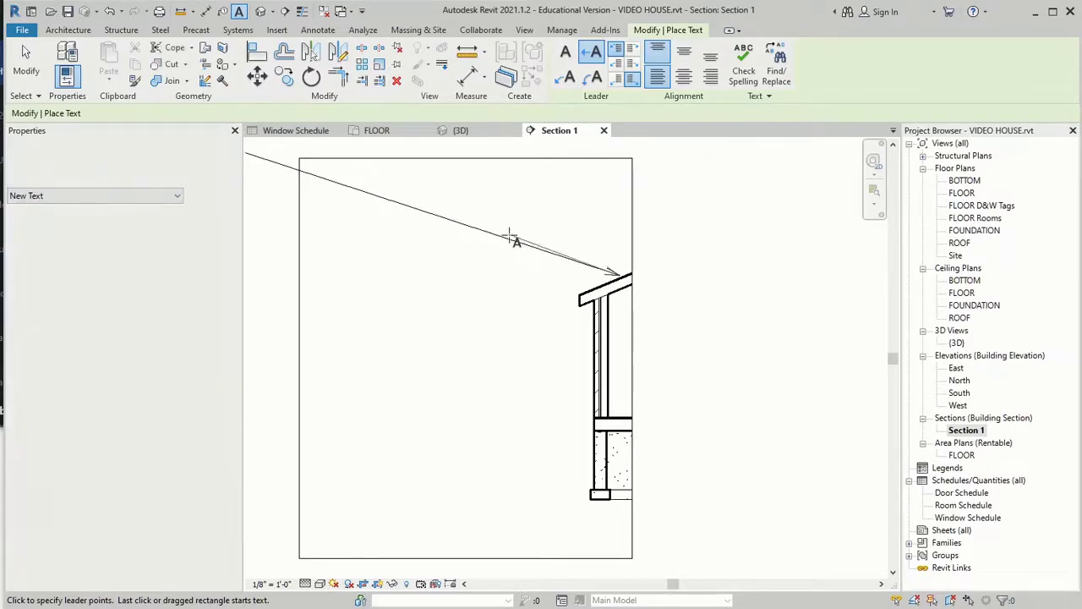
Place the roof leader's text end outside the eave and enter the note "Asphalt Shingles"
{"action": "left_click", "coordinate": [520, 256]}
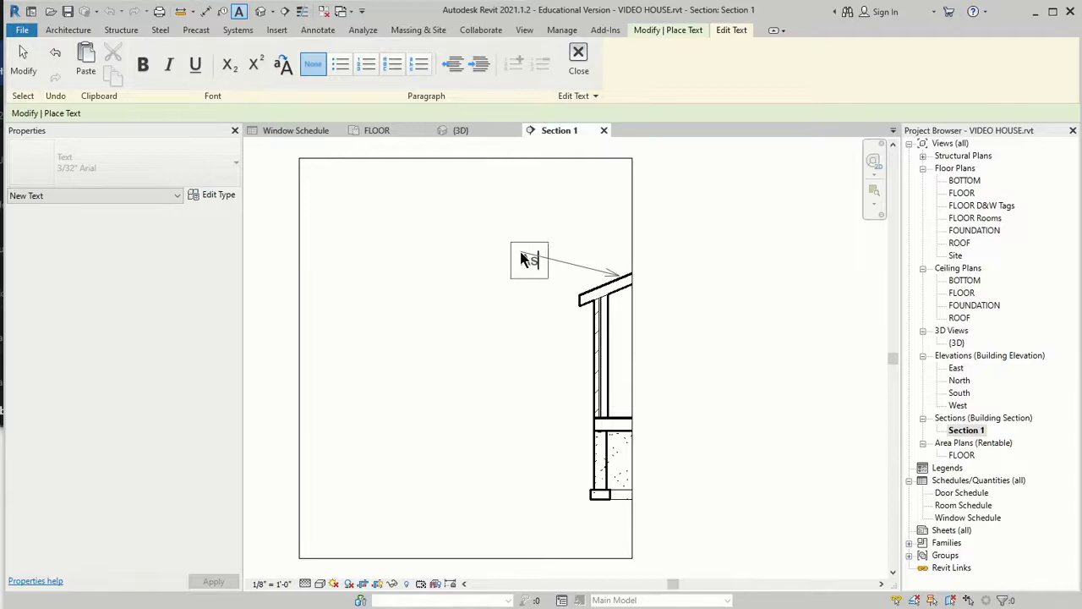
{"action": "type", "text": "Asphalt Shingles"}
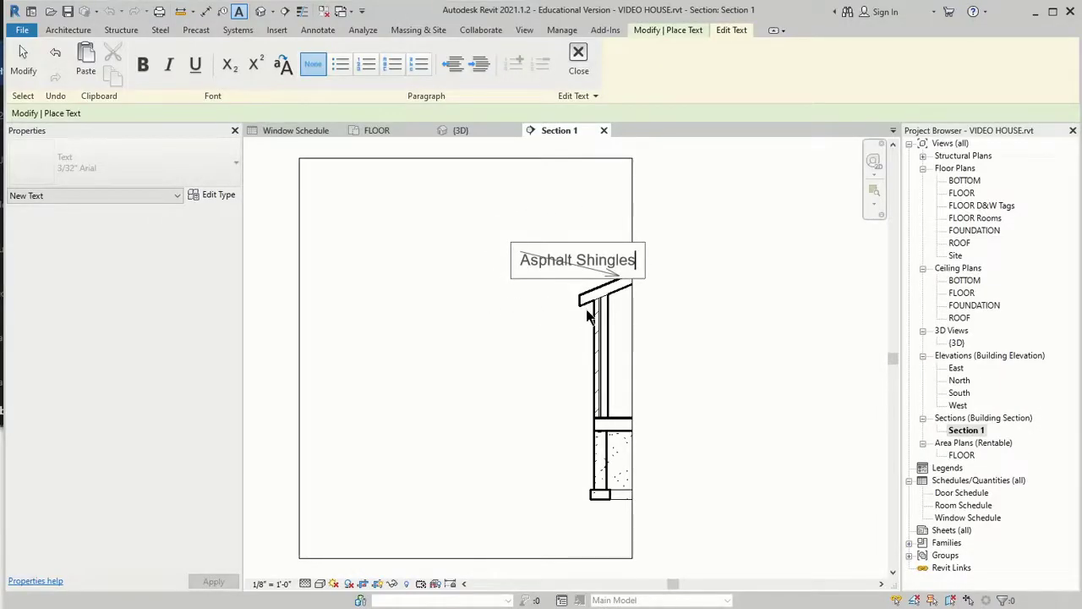
{"action": "left_click", "coordinate": [610, 282]}
{"action": "left_click", "coordinate": [473, 300]}
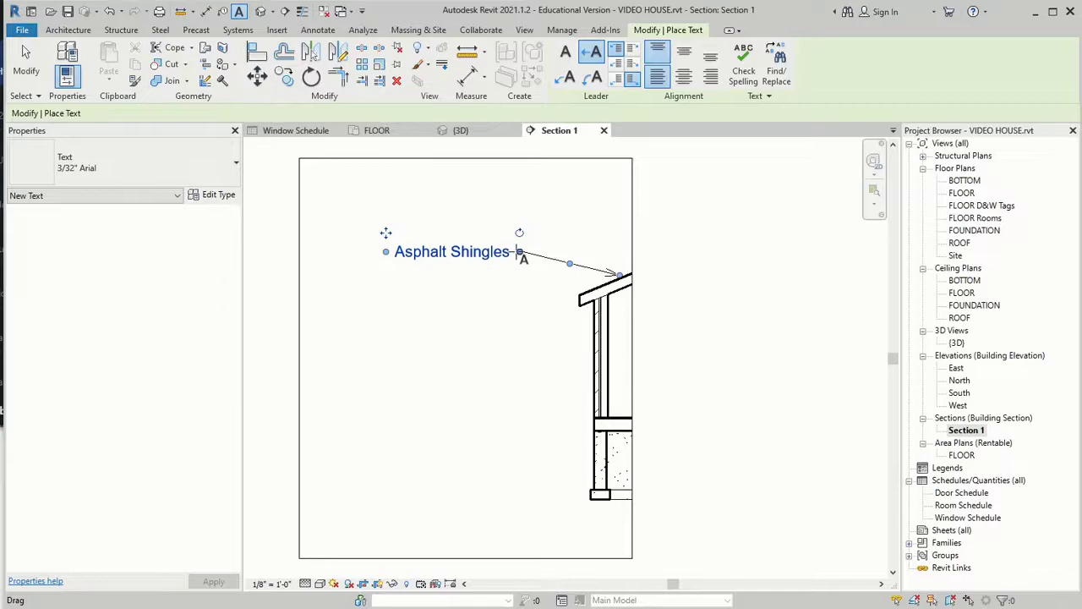
Add a second leader note reading "Roof Felt" directly below the shingles note, with its arrowhead on the roof's top surface, and finish text placement
{"action": "left_click", "coordinate": [609, 282]}
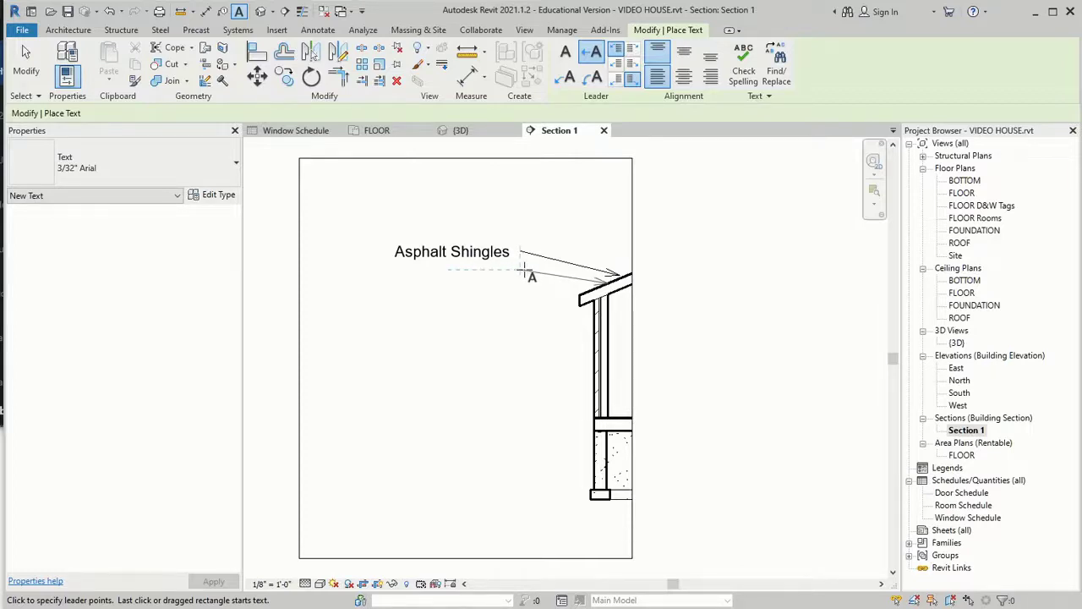
{"action": "left_click", "coordinate": [524, 271]}
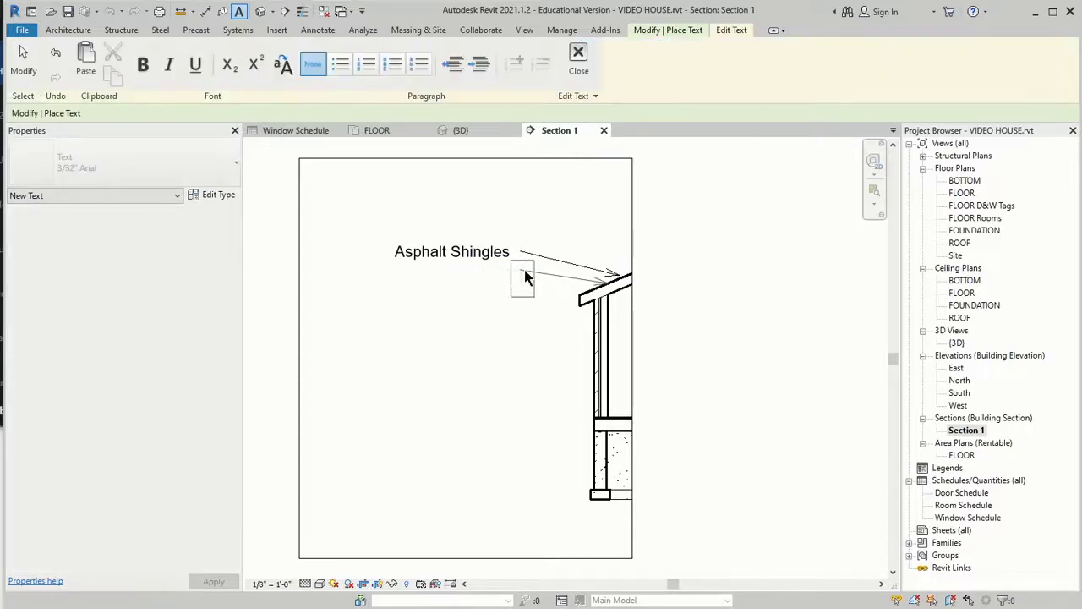
{"action": "type", "text": "Roof Felt"}
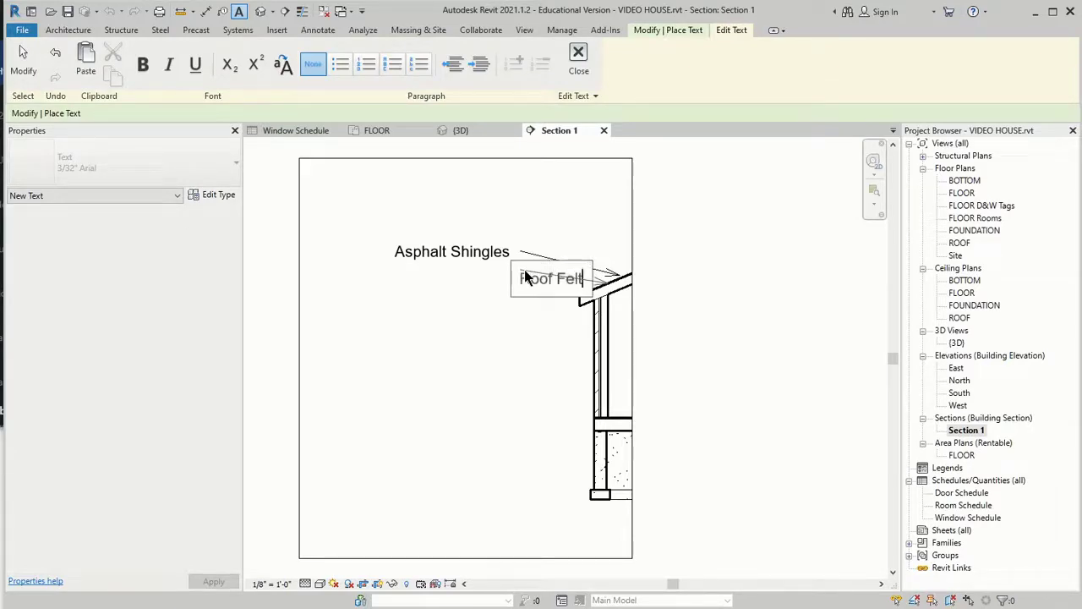
{"action": "left_click", "coordinate": [487, 321]}
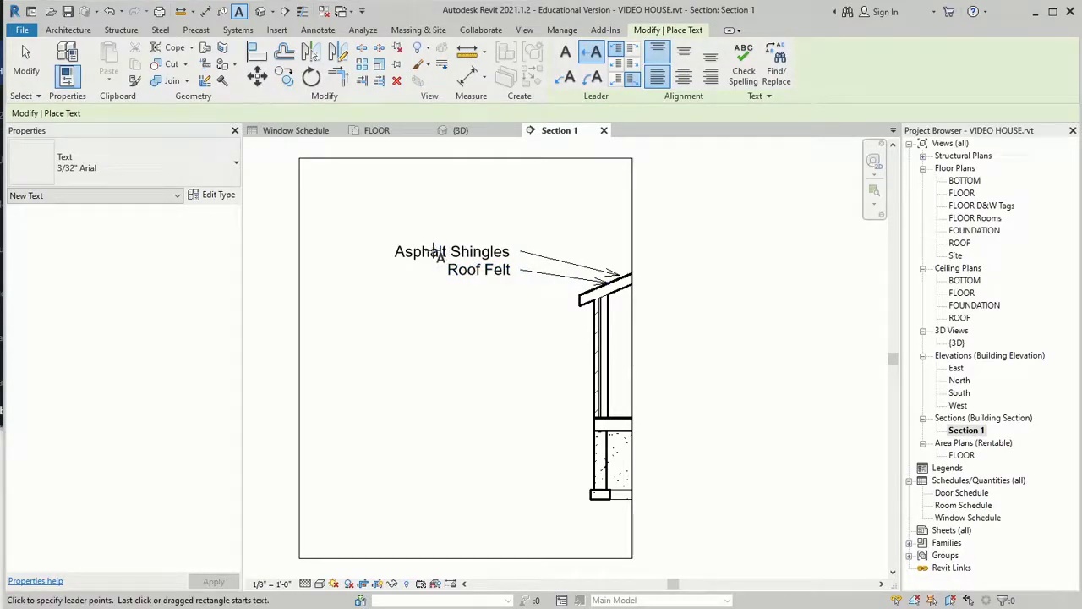
{"action": "key", "text": "Escape"}
Move the "Asphalt Shingles" note higher with its arrowhead back on the roof near the crop edge, and reposition the "Roof Felt" note beneath it
{"action": "left_click_drag", "start_coordinate": [434, 253], "coordinate": [422, 215]}
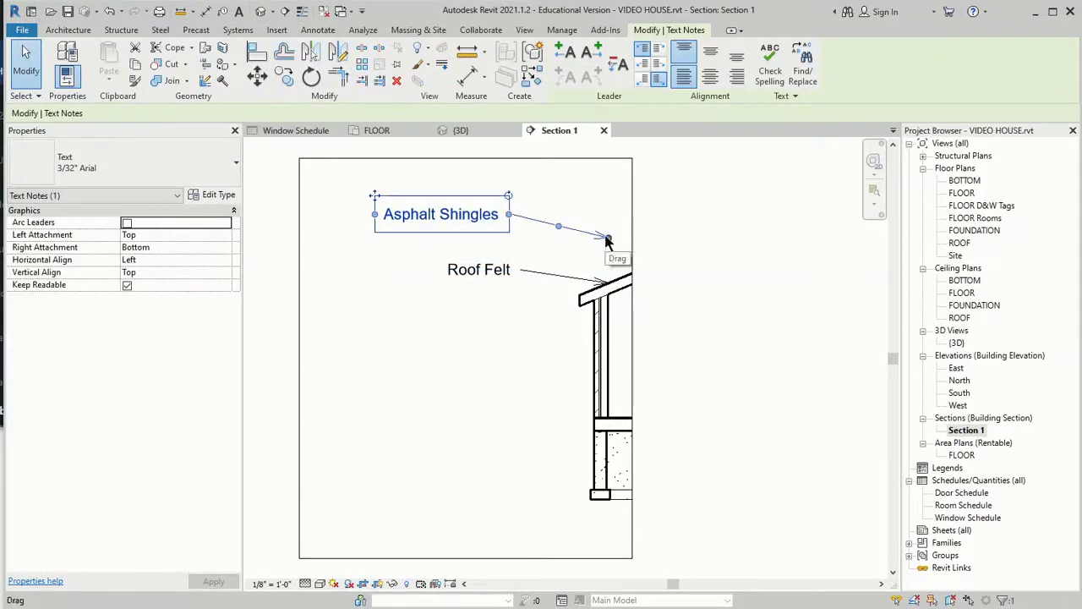
{"action": "left_click_drag", "start_coordinate": [607, 240], "coordinate": [625, 283]}
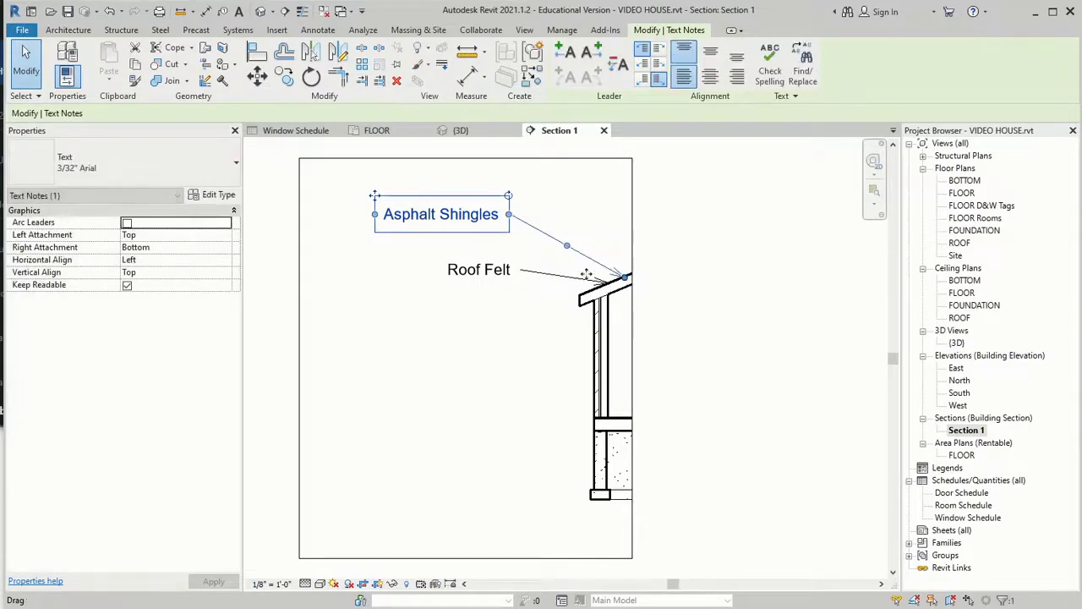
{"action": "left_click", "coordinate": [448, 269]}
{"action": "left_click_drag", "start_coordinate": [448, 269], "coordinate": [428, 265]}
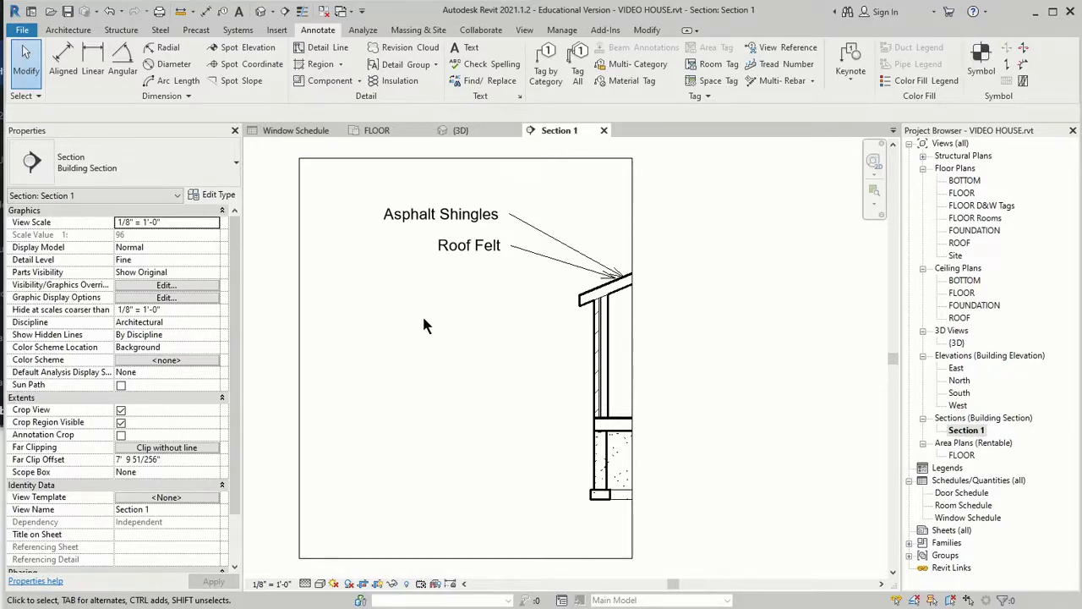
{"action": "left_click", "coordinate": [377, 130]}
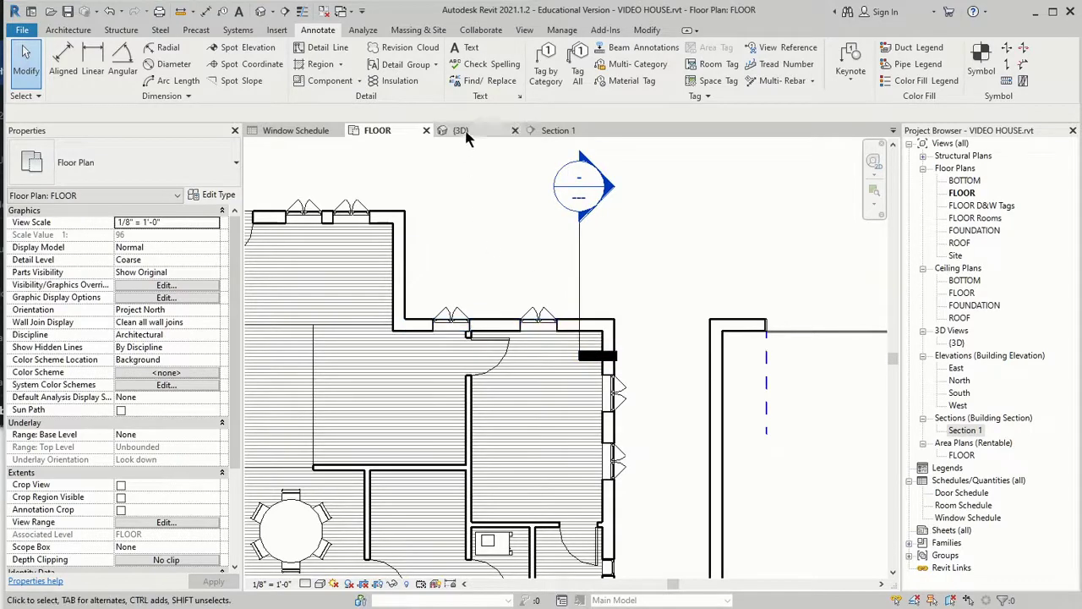
{"action": "left_click", "coordinate": [553, 131]}
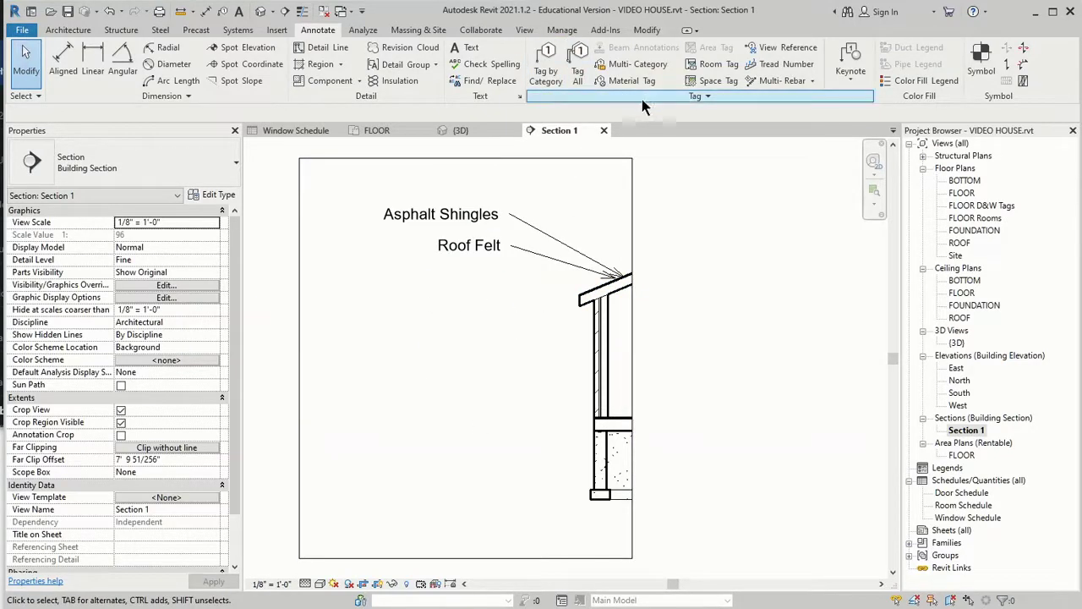
{"action": "left_click", "coordinate": [524, 30]}
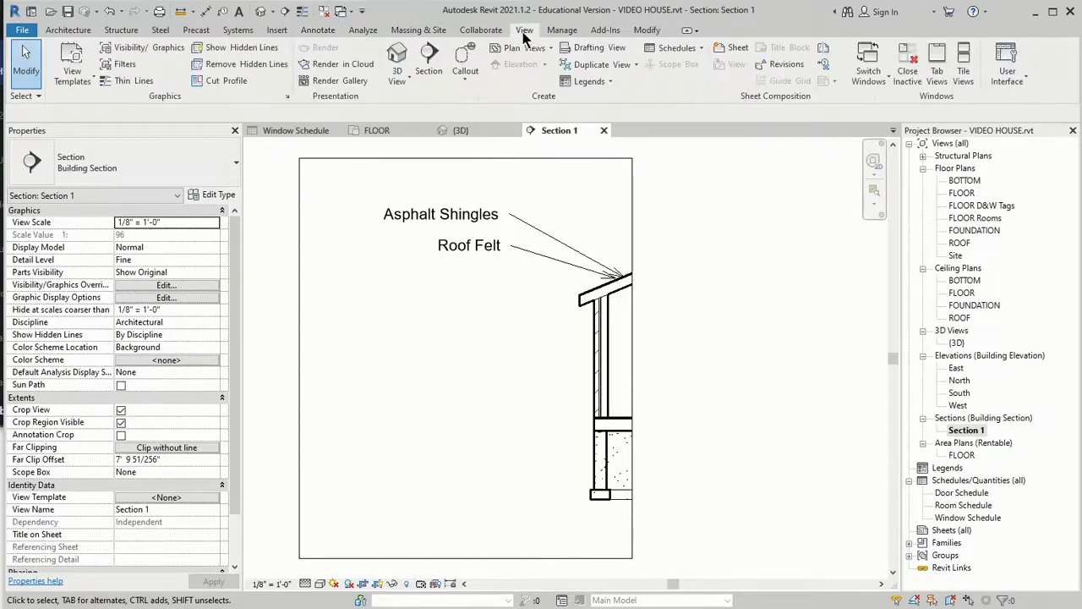
{"action": "left_click", "coordinate": [314, 31]}
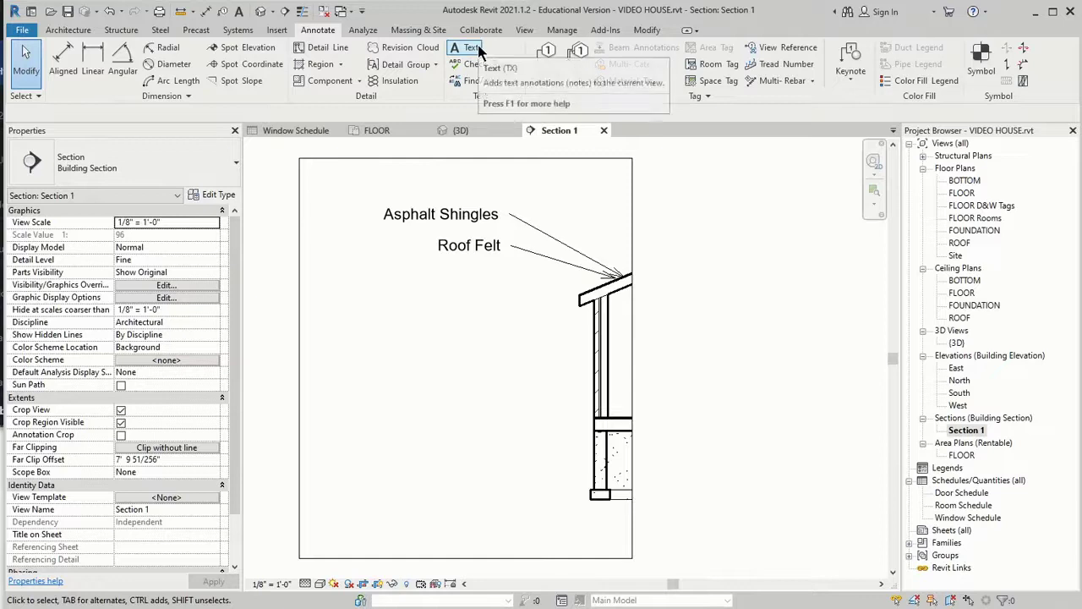